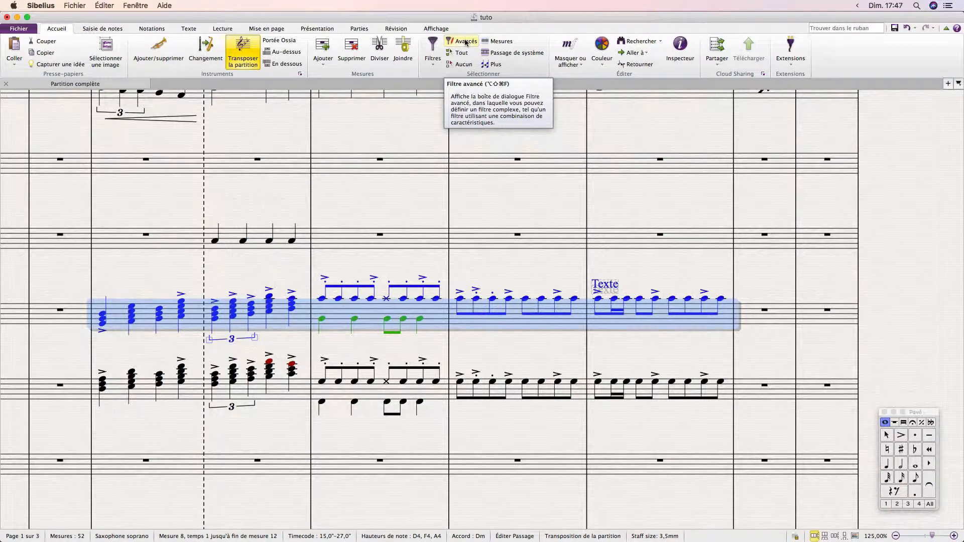
Open the advanced filter for the selected passage and reset its criteria to the defaults
{"action": "left_click", "coordinate": [465, 42]}
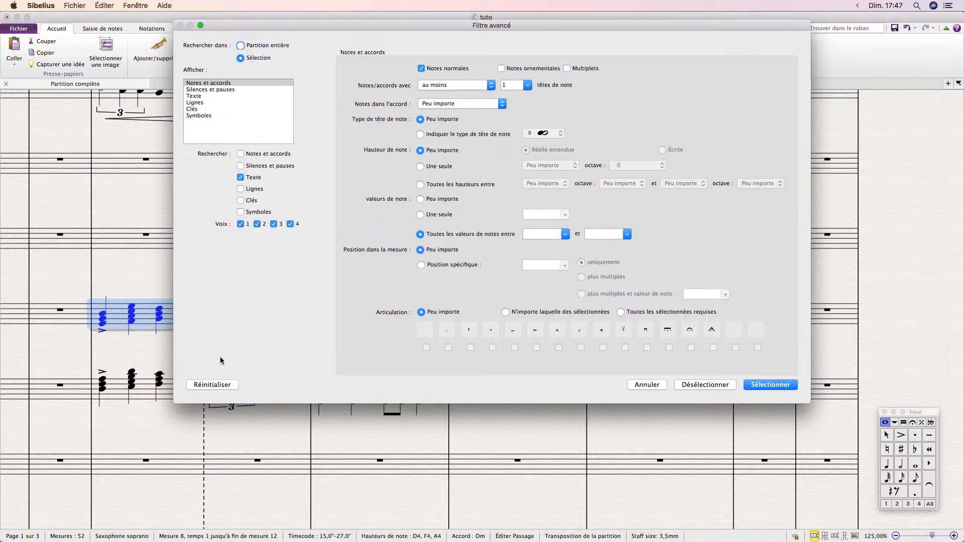
{"action": "left_click", "coordinate": [222, 385]}
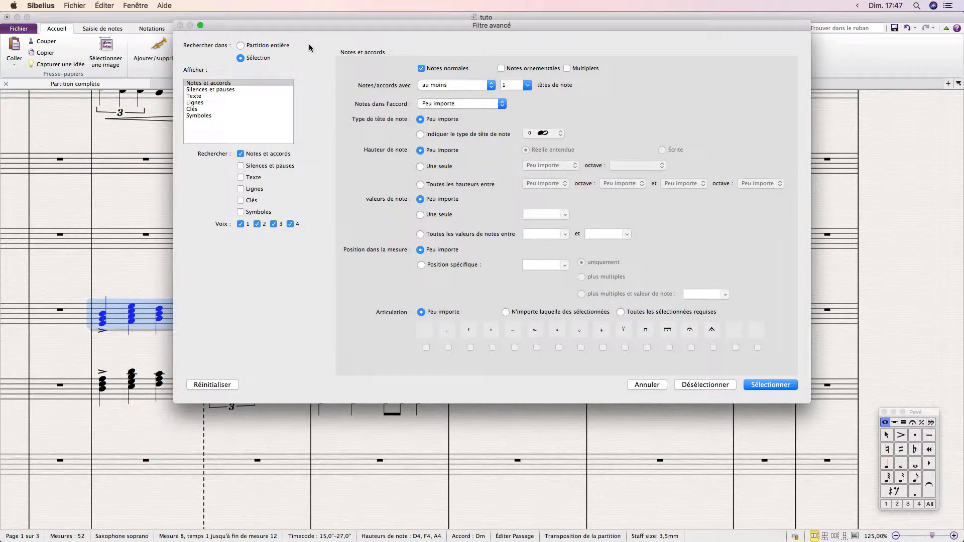
{"action": "left_click_drag", "start_coordinate": [245, 24], "coordinate": [288, 39]}
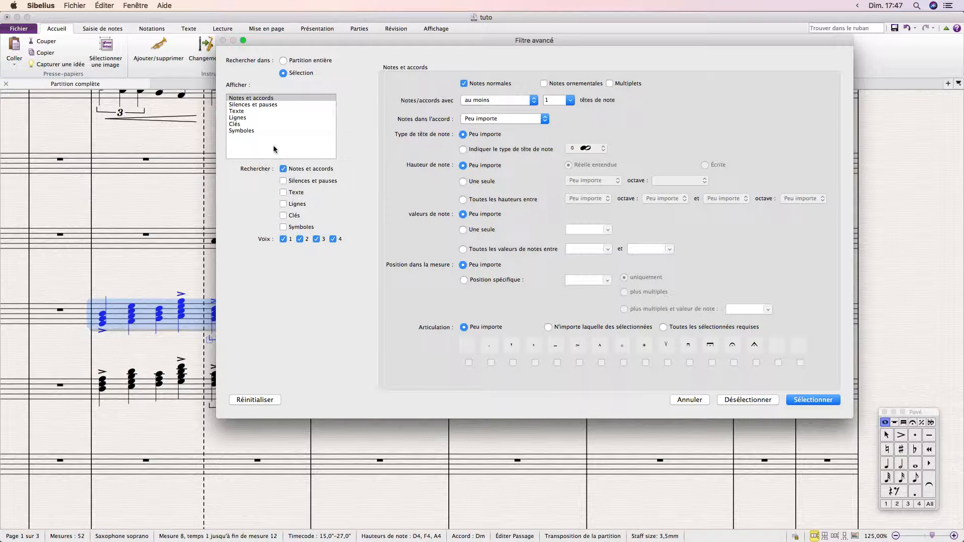
Examine the advanced filter's criteria for rests, text, lines, clefs and symbols, returning to notes and chords
{"action": "left_click", "coordinate": [248, 104]}
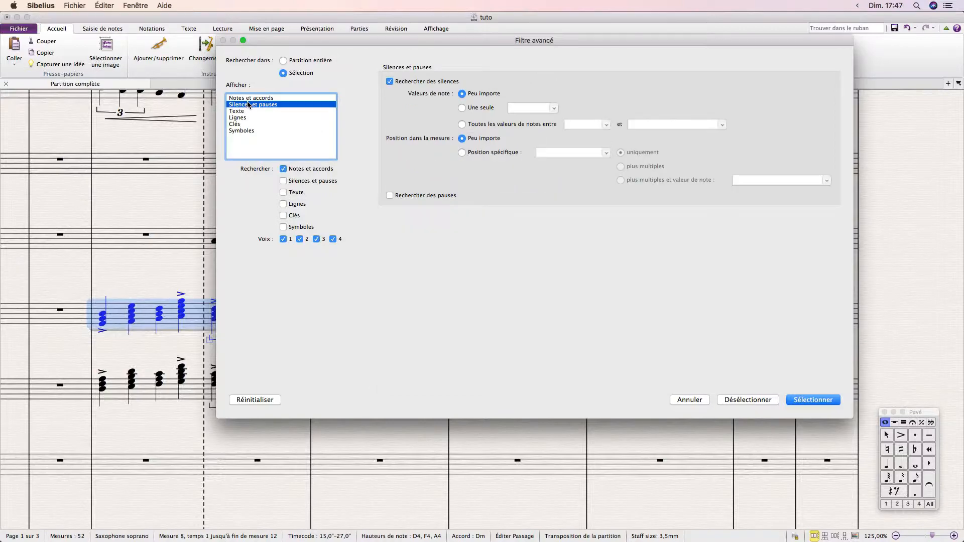
{"action": "left_click", "coordinate": [243, 111]}
{"action": "left_click", "coordinate": [242, 119]}
{"action": "left_click", "coordinate": [243, 124]}
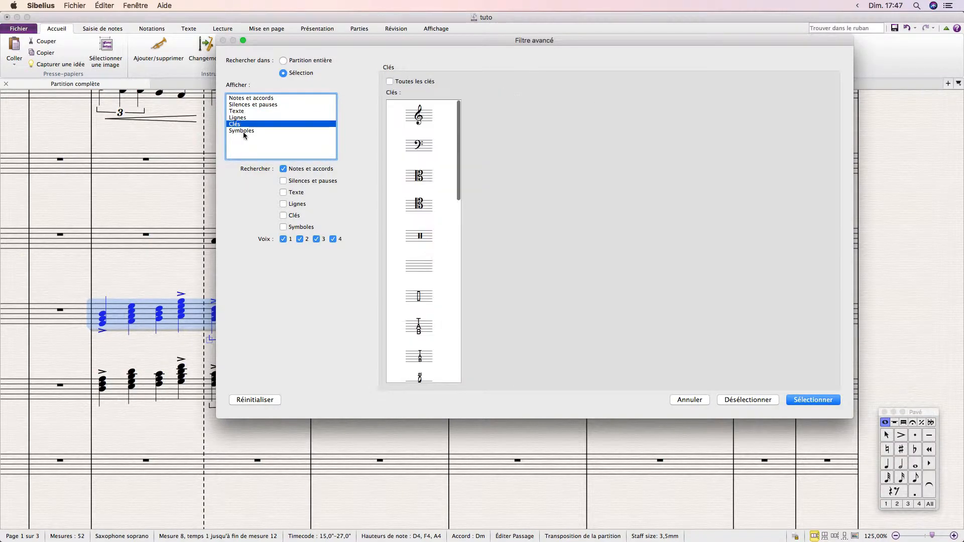
{"action": "left_click", "coordinate": [243, 130]}
{"action": "left_click", "coordinate": [243, 124]}
{"action": "left_click", "coordinate": [243, 110]}
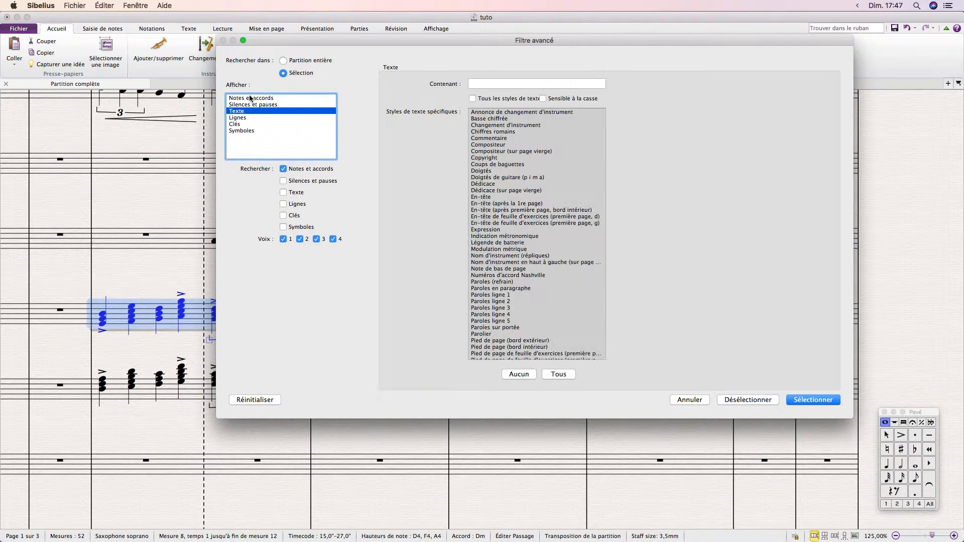
{"action": "left_click", "coordinate": [249, 98]}
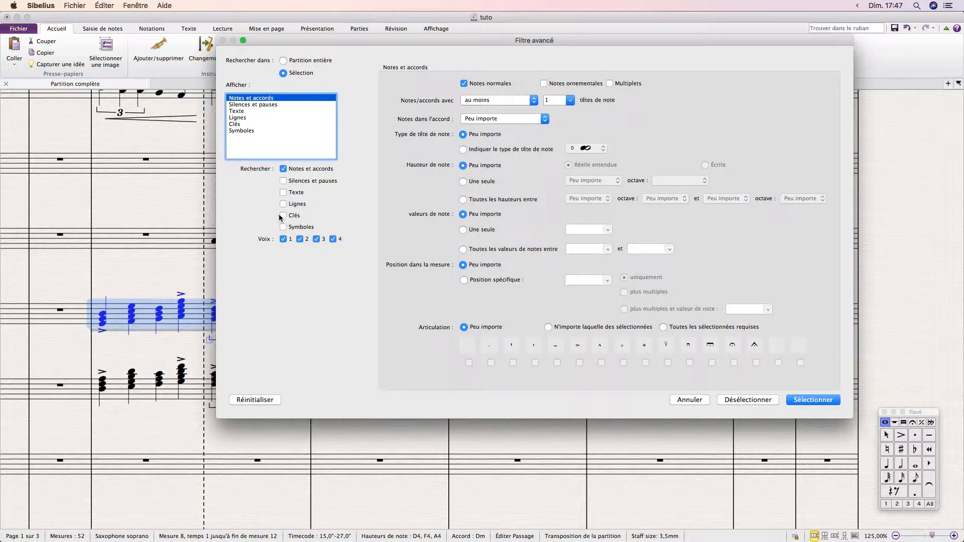
Reset the advanced filter and select all notes and chords in the passage
{"action": "left_click_drag", "start_coordinate": [361, 44], "coordinate": [315, 20]}
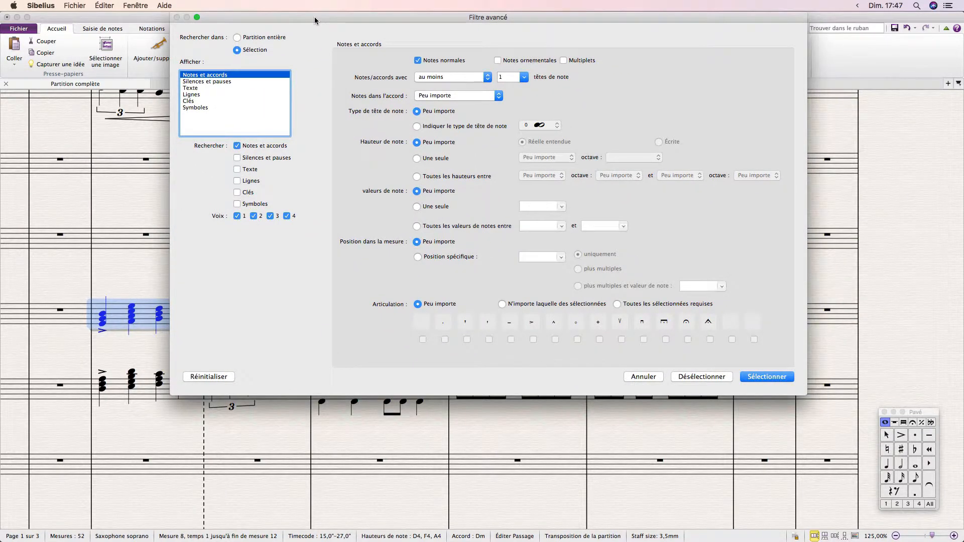
{"action": "left_click", "coordinate": [208, 377]}
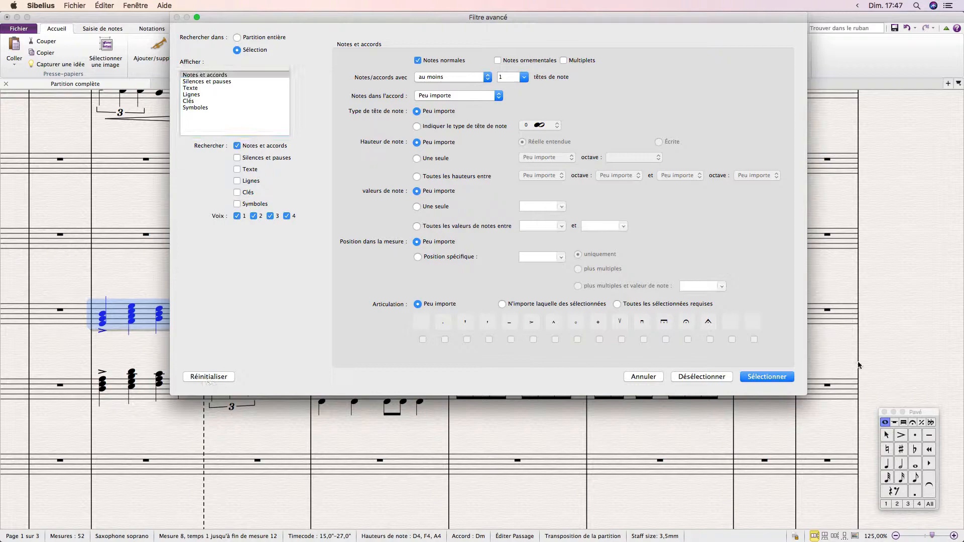
{"action": "left_click", "coordinate": [767, 376]}
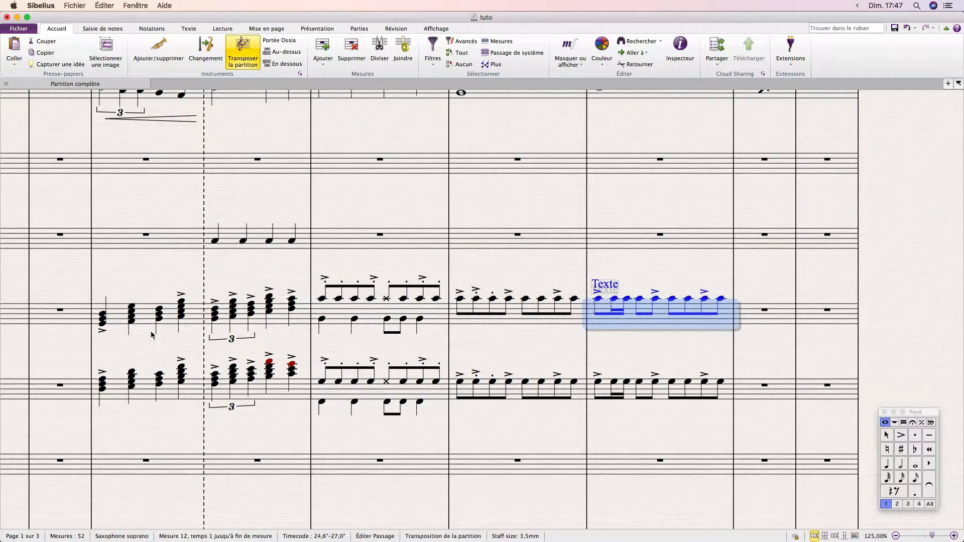
Reselect measures 8 to 12 and apply an advanced filter with the text criterion "texte" in all text styles
{"action": "left_click", "coordinate": [156, 317], "text": "shift"}
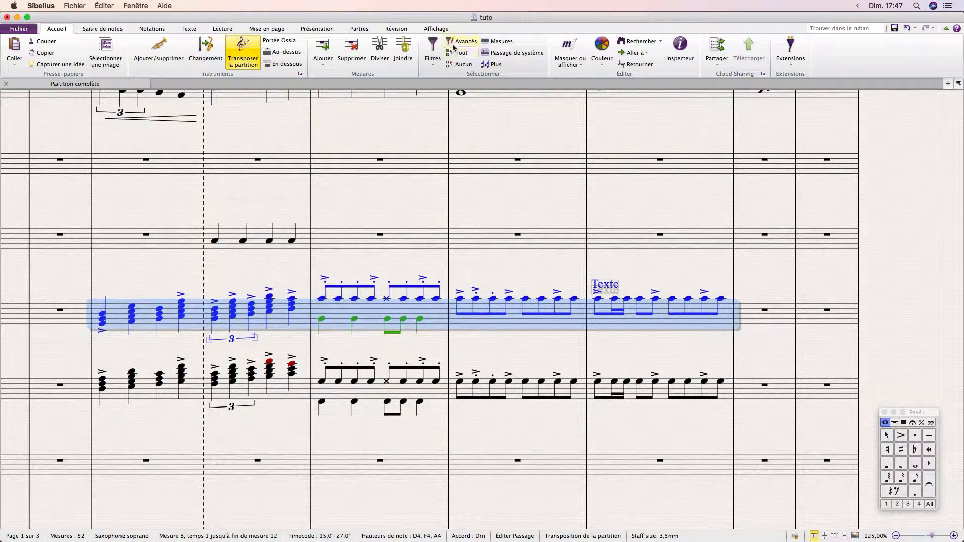
{"action": "left_click", "coordinate": [455, 44]}
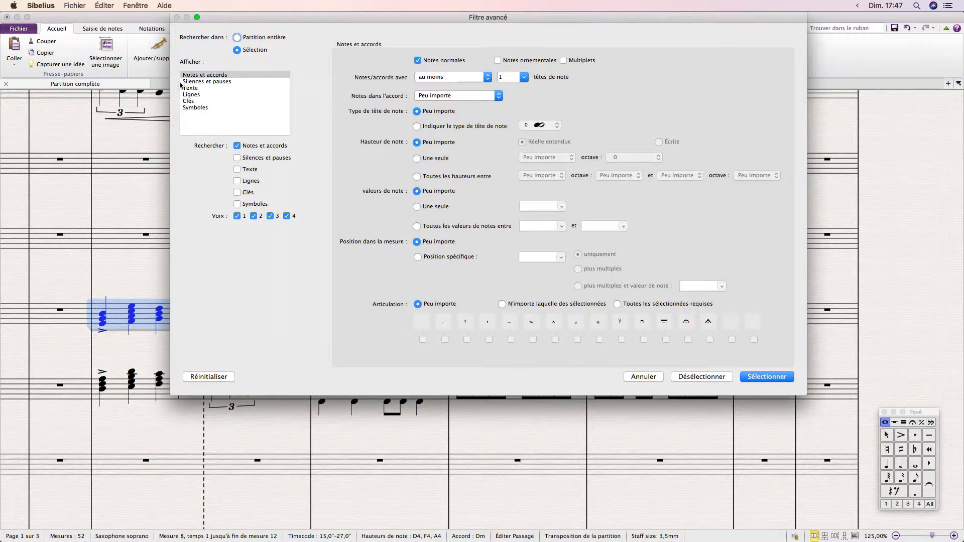
{"action": "left_click", "coordinate": [195, 89]}
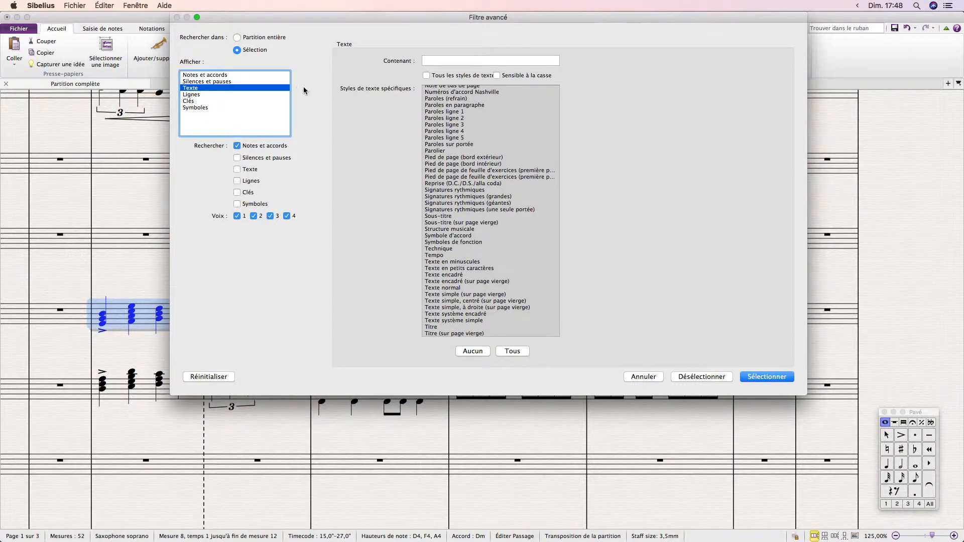
{"action": "left_click", "coordinate": [497, 60]}
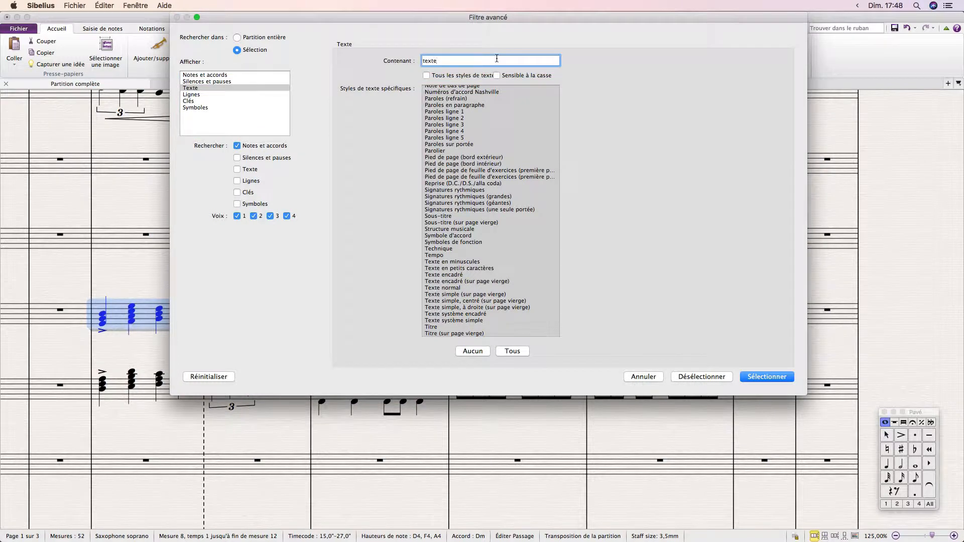
{"action": "left_click", "coordinate": [426, 76]}
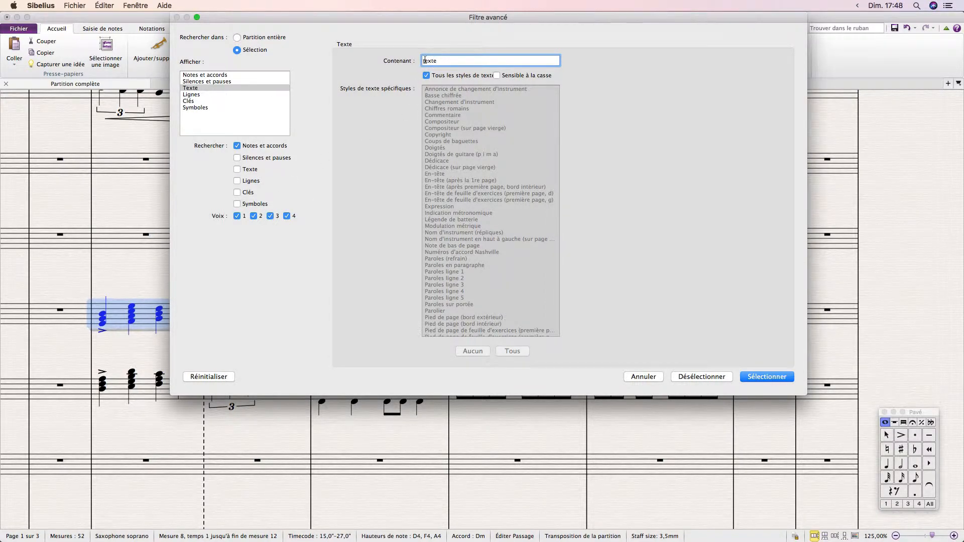
{"action": "left_click", "coordinate": [760, 379]}
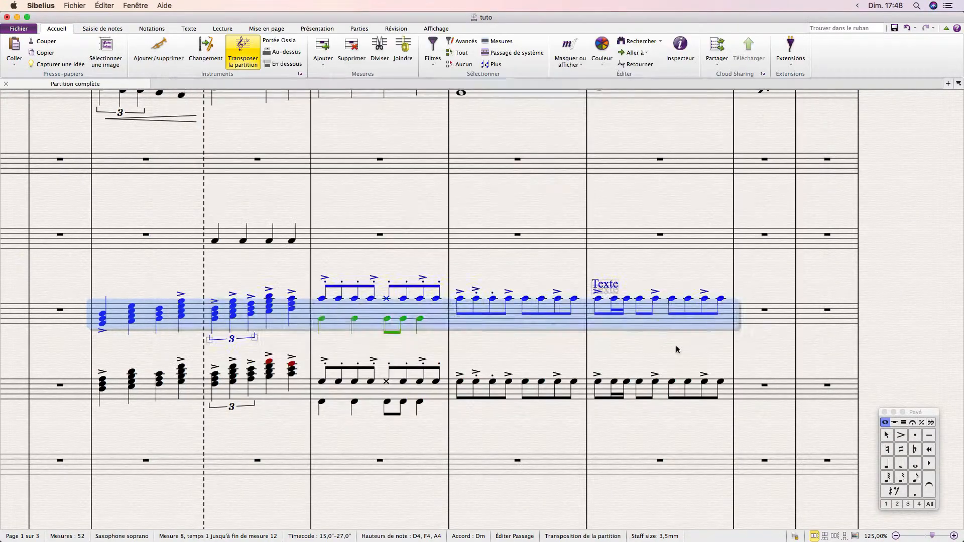
Filter the soprano saxophone passage for text instead of notes and chords, and select the matching text
{"action": "left_click", "coordinate": [710, 321], "text": "shift"}
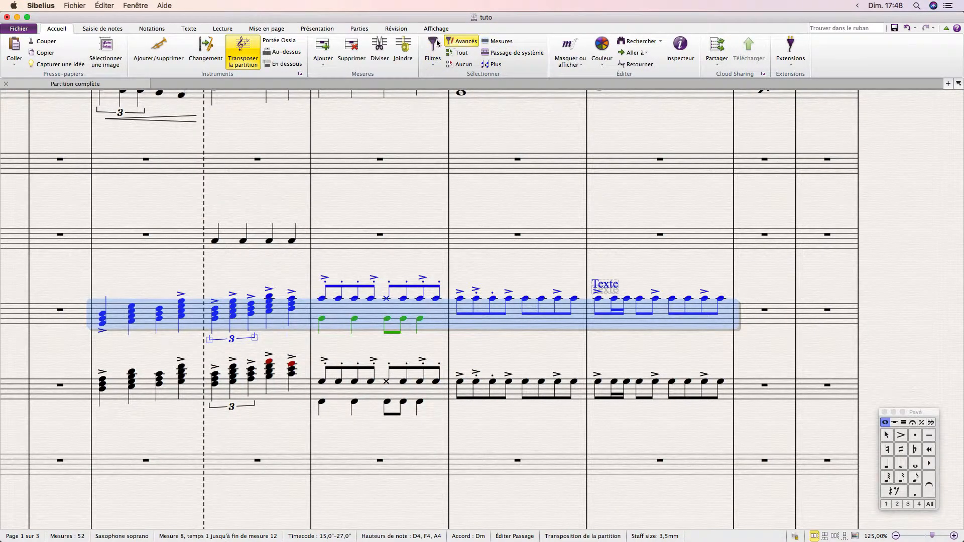
{"action": "left_click", "coordinate": [450, 44]}
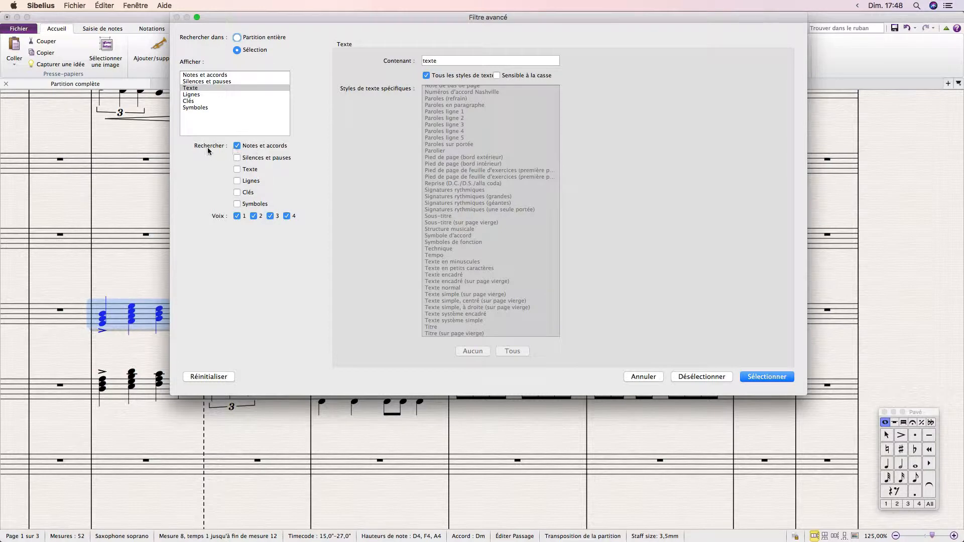
{"action": "left_click", "coordinate": [238, 146]}
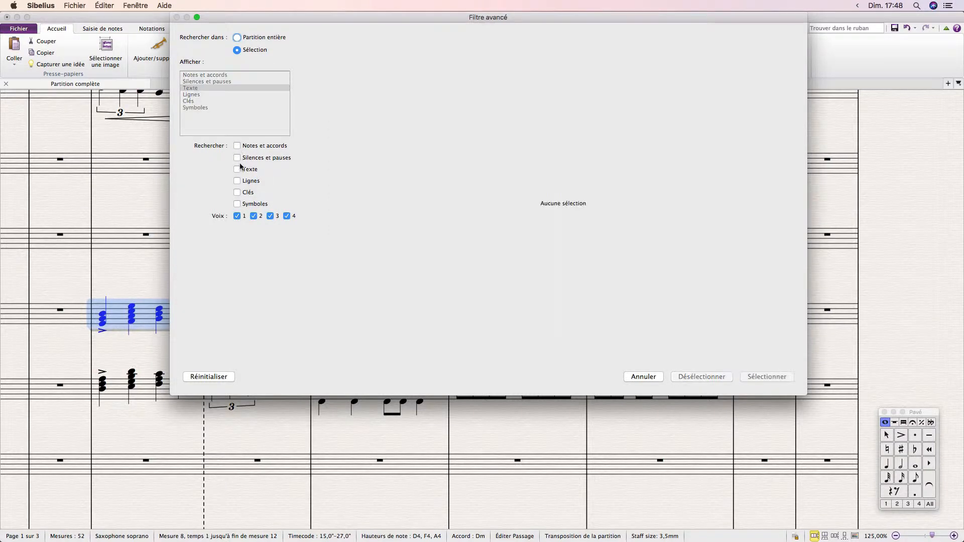
{"action": "left_click", "coordinate": [237, 169]}
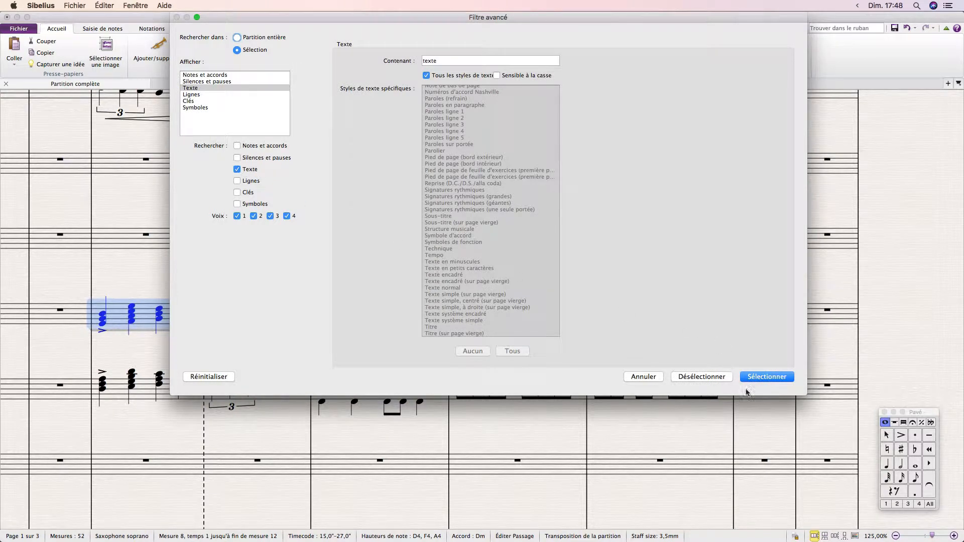
{"action": "left_click", "coordinate": [755, 379]}
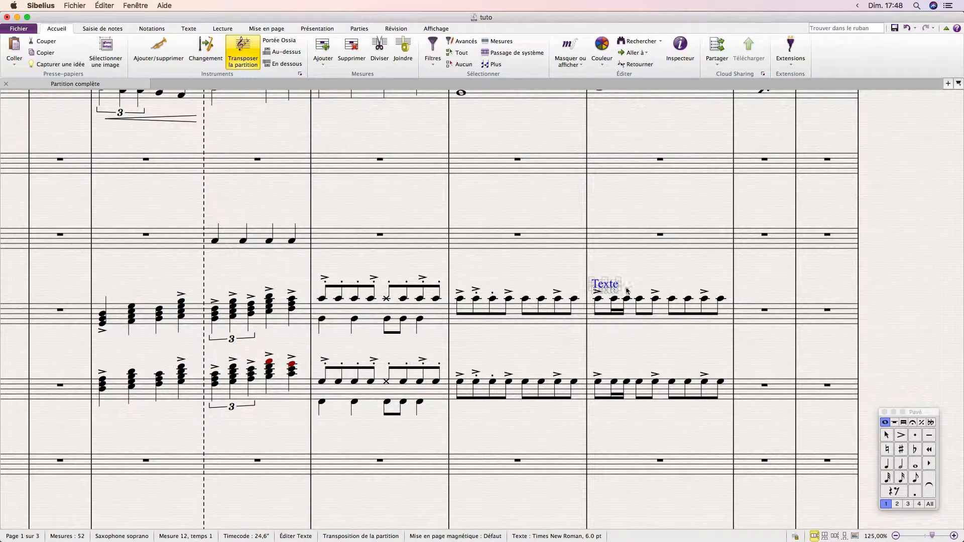
Reselect measures 8 to 12 and apply the text-only filter with voice 1 excluded
{"action": "left_click", "coordinate": [631, 320]}
{"action": "left_click", "coordinate": [150, 319], "text": "shift"}
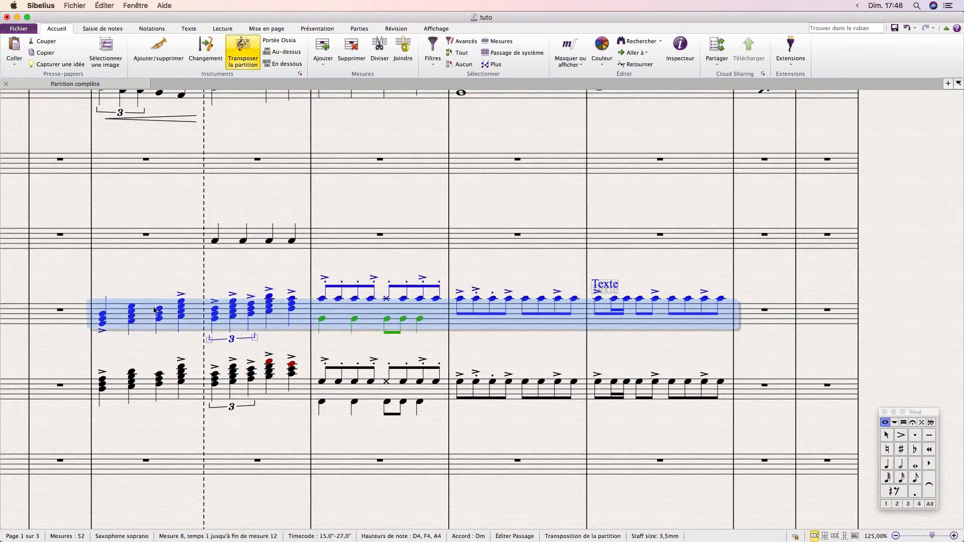
{"action": "left_click", "coordinate": [460, 42]}
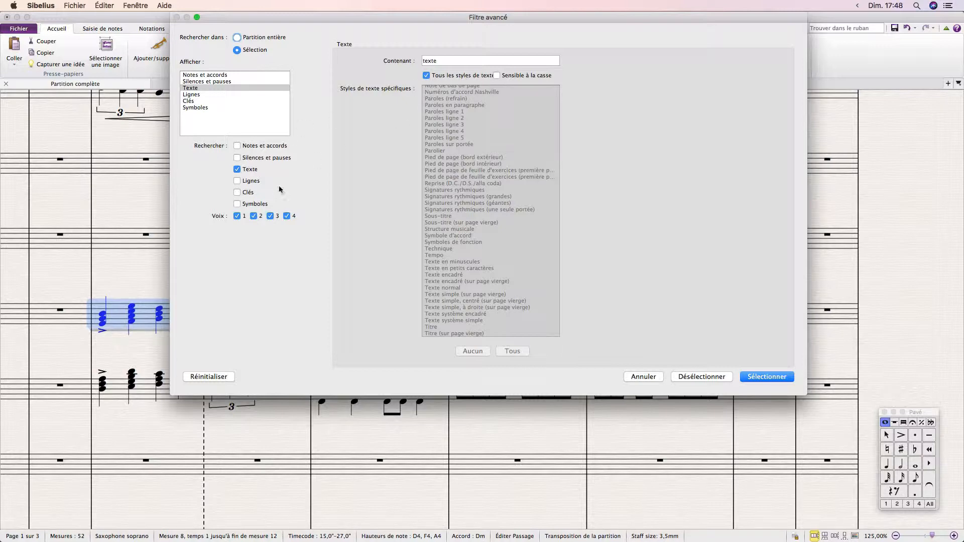
{"action": "left_click", "coordinate": [237, 170]}
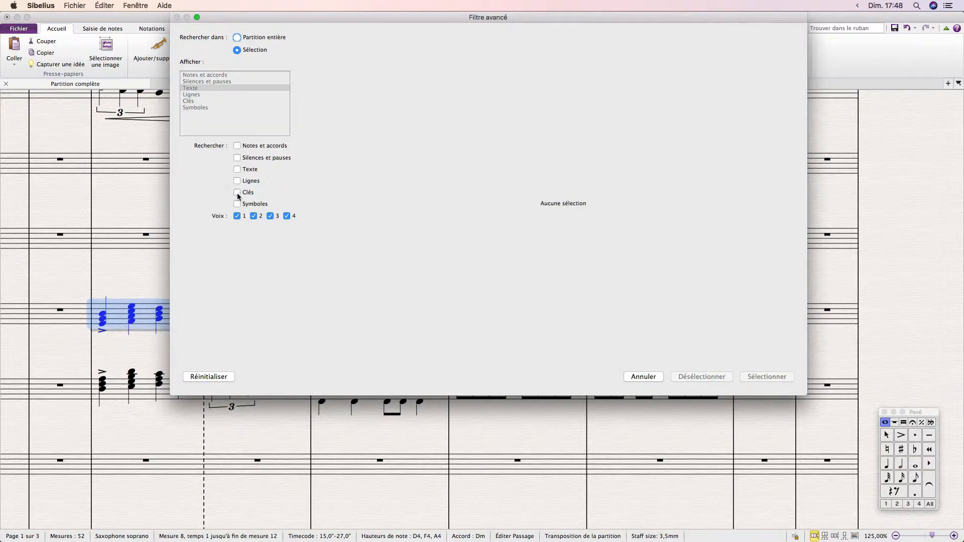
{"action": "left_click", "coordinate": [237, 192]}
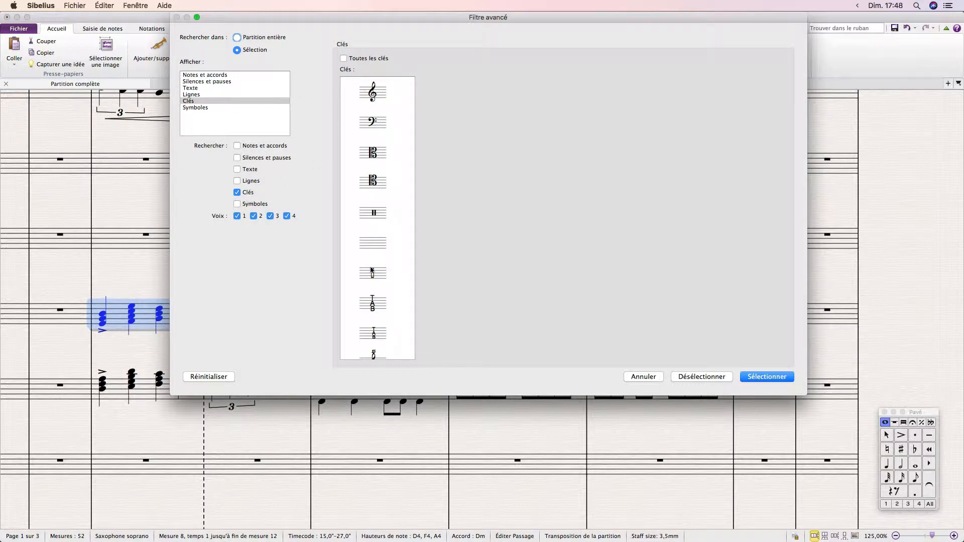
{"action": "left_click", "coordinate": [237, 169]}
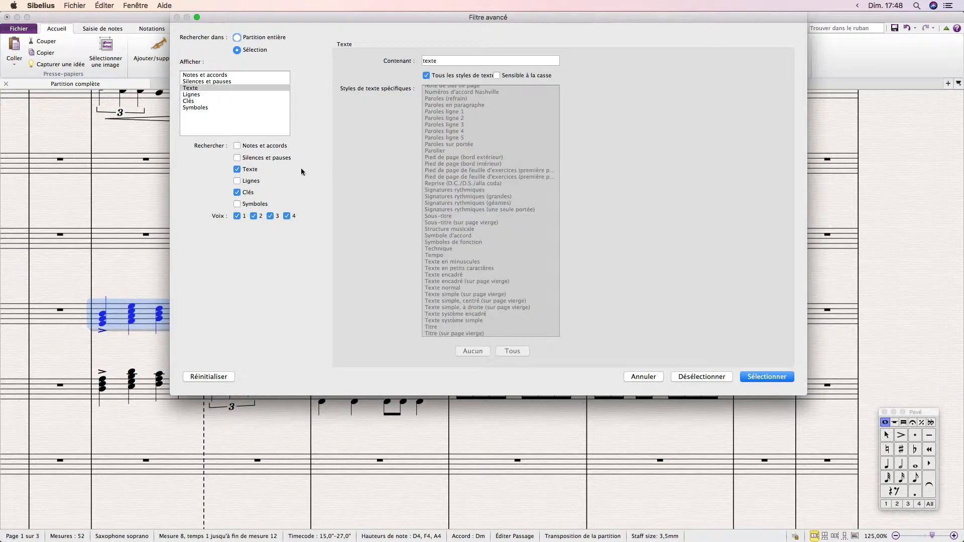
{"action": "left_click", "coordinate": [237, 193]}
{"action": "left_click", "coordinate": [240, 217]}
{"action": "left_click", "coordinate": [763, 377]}
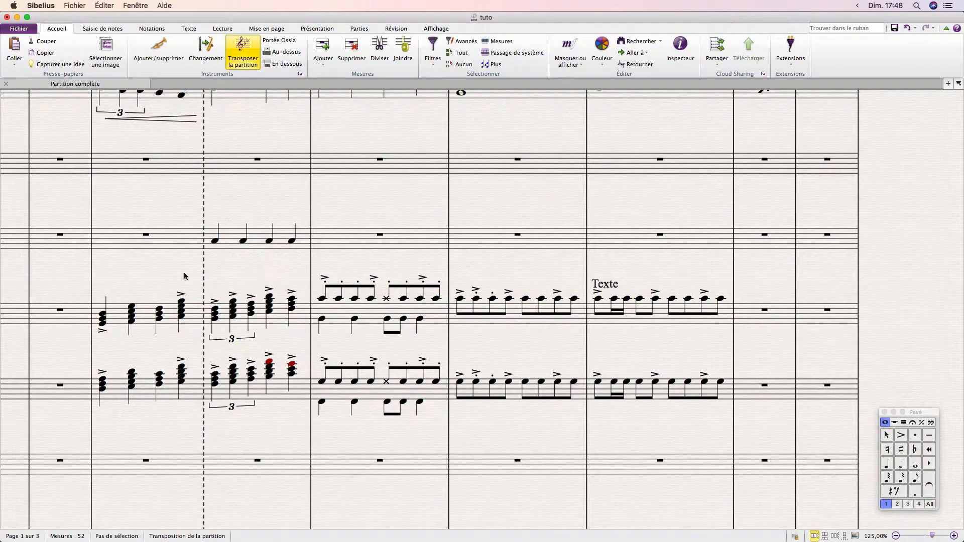
Reselect measures 8 to 12, include voice 1 again in the advanced filter and reset its criteria
{"action": "left_click", "coordinate": [613, 288]}
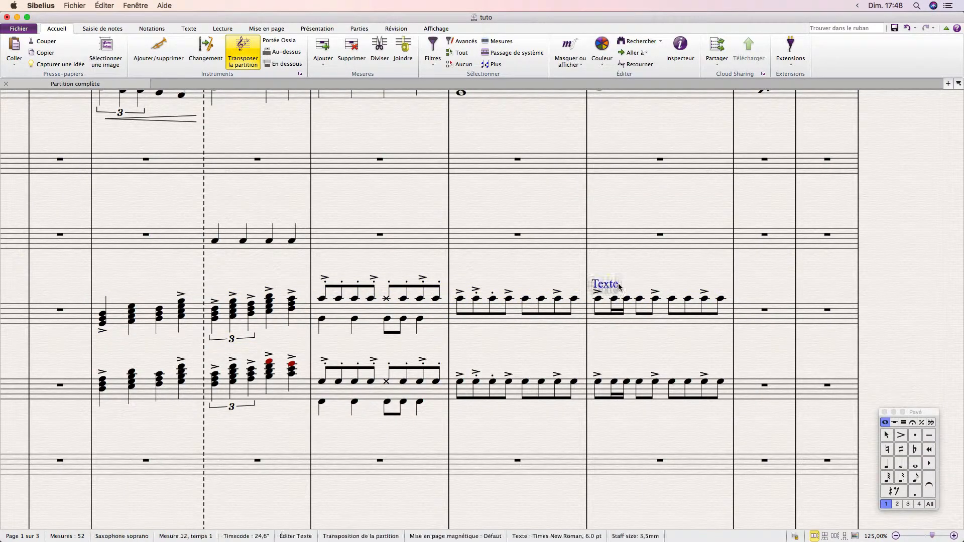
{"action": "left_click", "coordinate": [721, 329]}
{"action": "left_click", "coordinate": [169, 316], "text": "shift"}
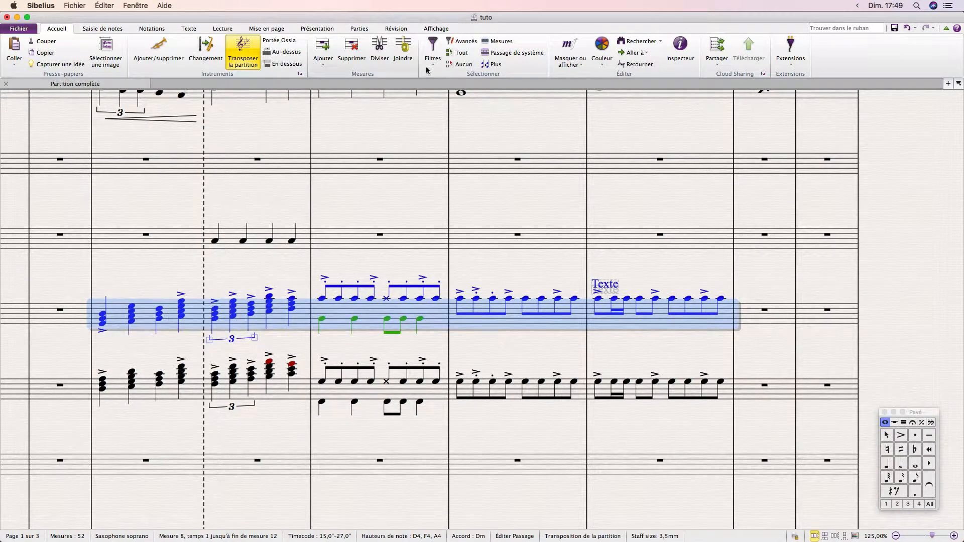
{"action": "left_click", "coordinate": [461, 41]}
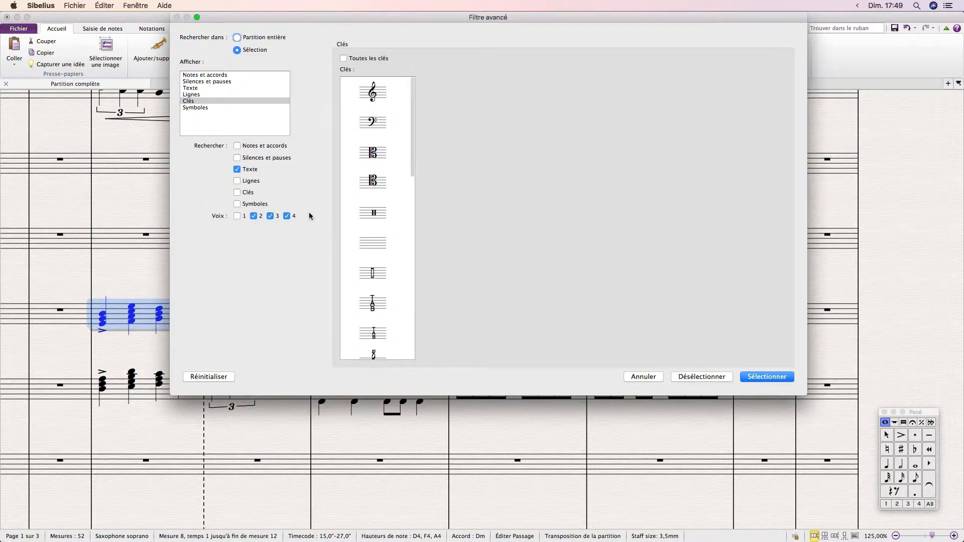
{"action": "left_click", "coordinate": [236, 216]}
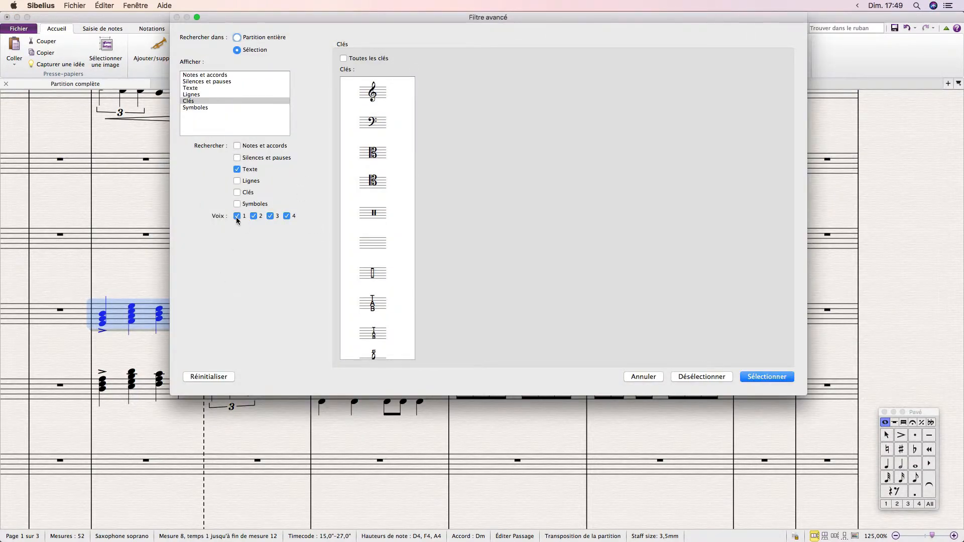
{"action": "left_click", "coordinate": [208, 377]}
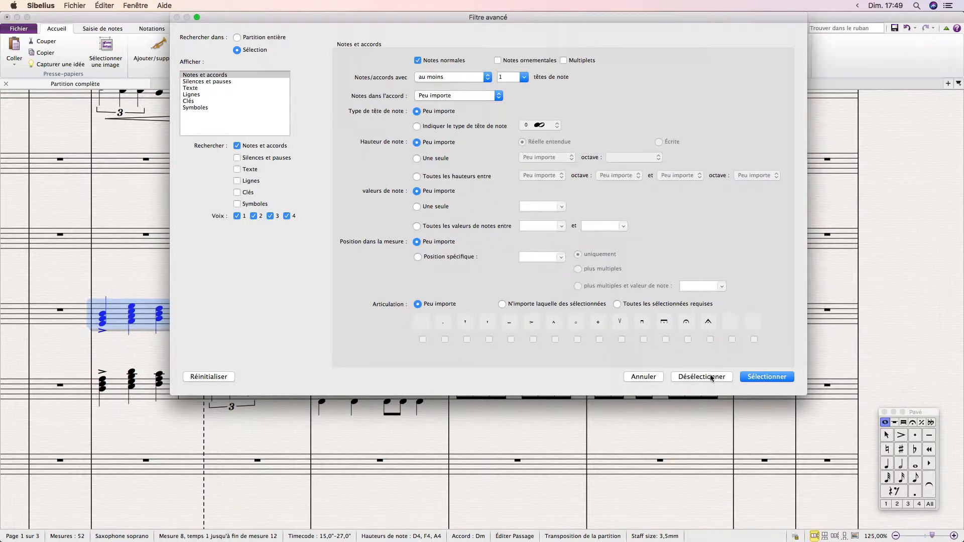
Filter only for text containing "Texte" and deselect the matching text from the passage
{"action": "left_click_drag", "start_coordinate": [649, 16], "coordinate": [624, 11]}
{"action": "left_click", "coordinate": [211, 169]}
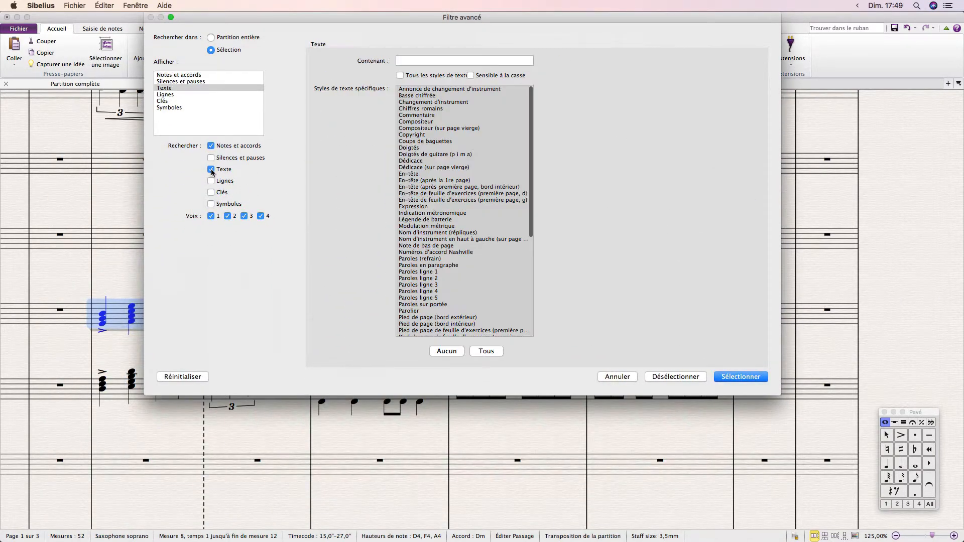
{"action": "left_click", "coordinate": [210, 145]}
{"action": "left_click", "coordinate": [454, 61]}
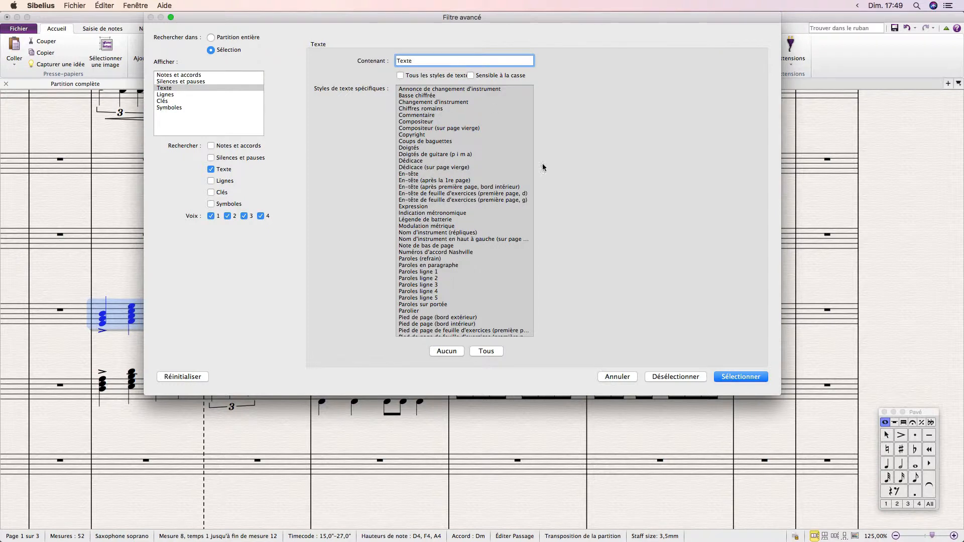
{"action": "left_click", "coordinate": [677, 376]}
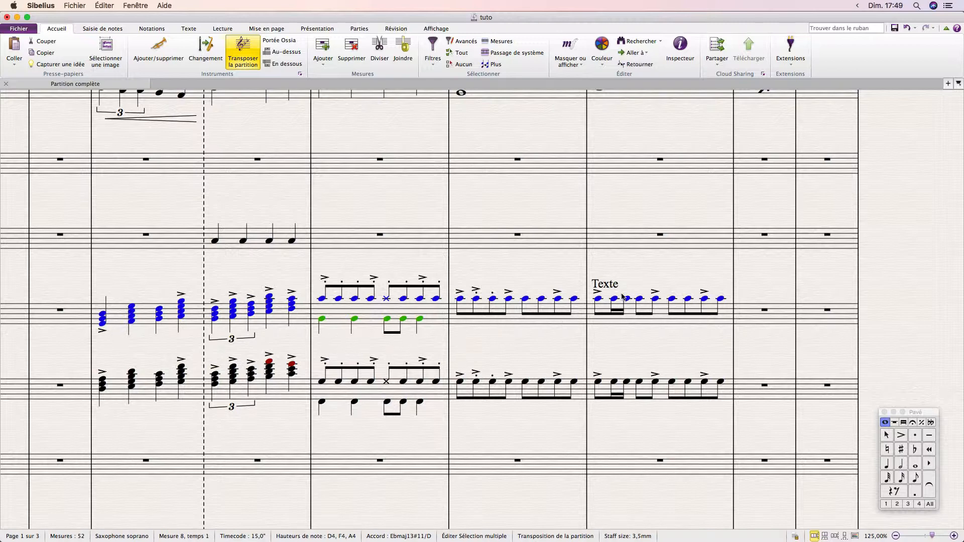
Reopen the advanced filter, reset its criteria, and look over the options for which note in the chord to match
{"action": "left_click", "coordinate": [461, 44]}
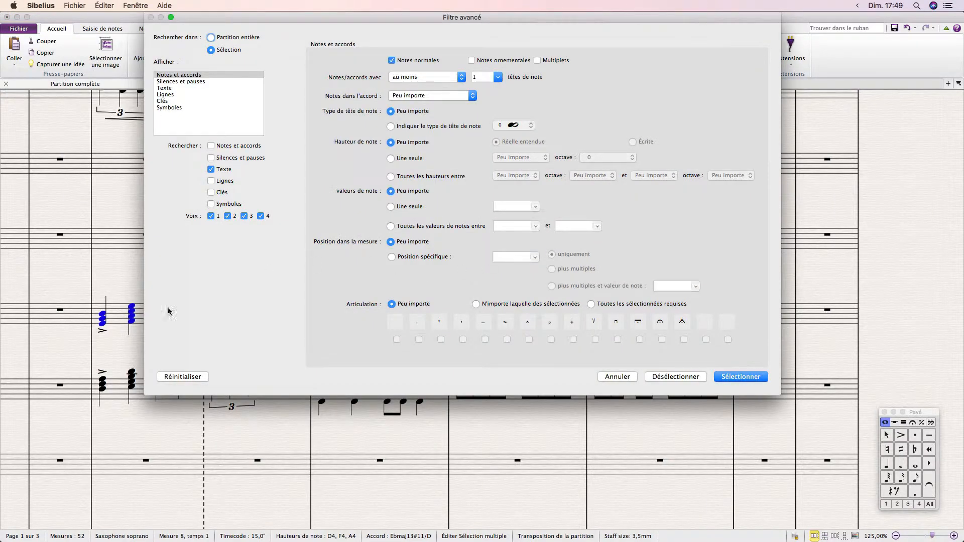
{"action": "left_click", "coordinate": [195, 376]}
{"action": "left_click", "coordinate": [472, 97]}
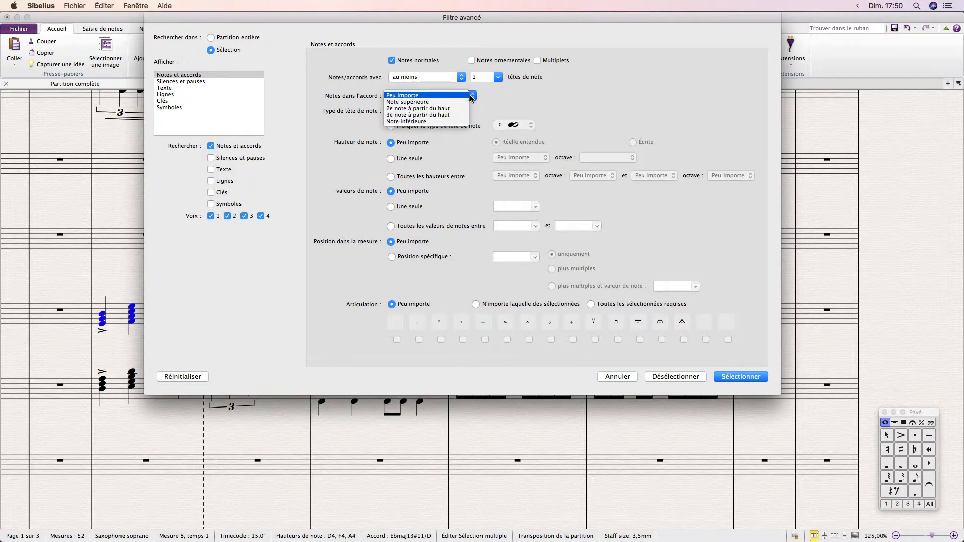
{"action": "left_click", "coordinate": [510, 104]}
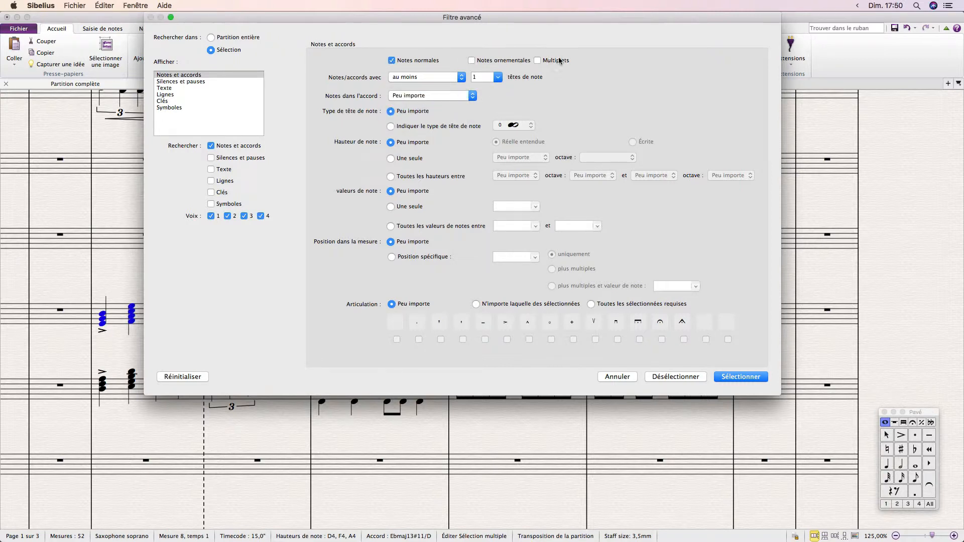
Switch the filter from notes and chords to rests and pauses, then to text only, and review the specific text styles
{"action": "left_click", "coordinate": [211, 146]}
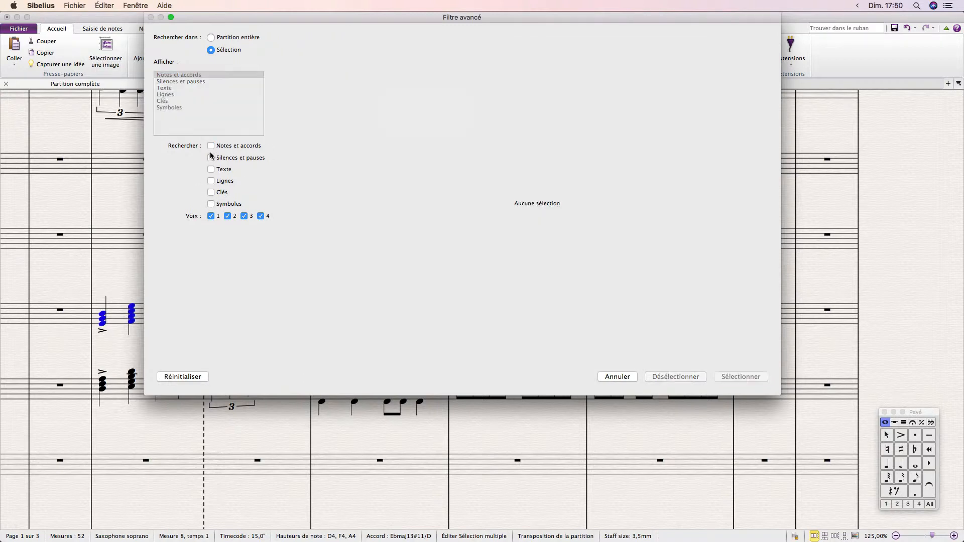
{"action": "left_click", "coordinate": [211, 157]}
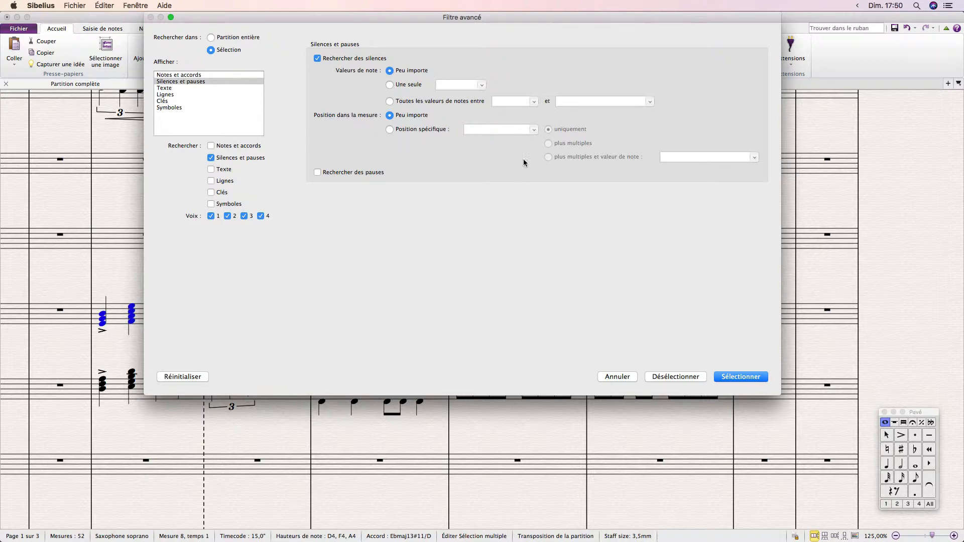
{"action": "left_click", "coordinate": [211, 168]}
{"action": "left_click", "coordinate": [212, 159]}
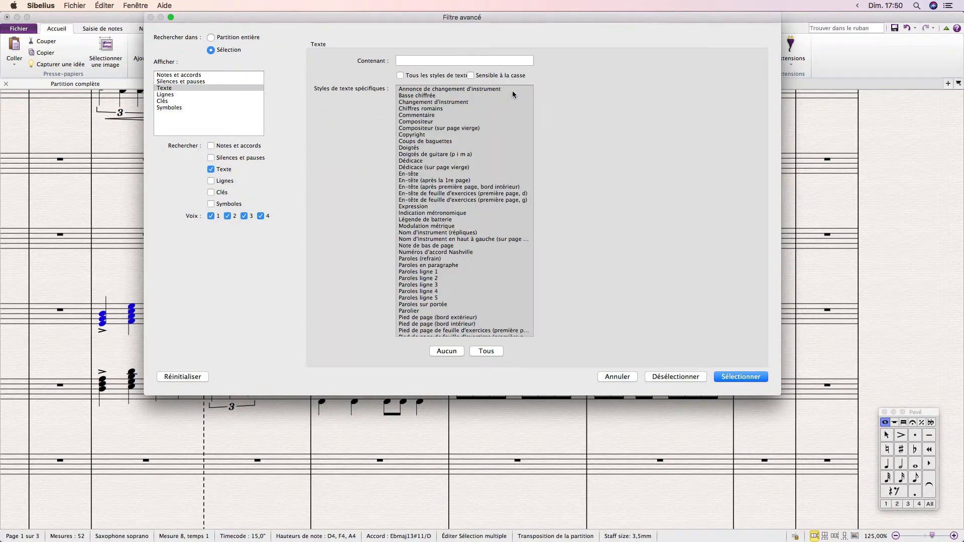
{"action": "scroll", "coordinate": [446, 125], "scroll_direction": "down", "scroll_amount": 5}
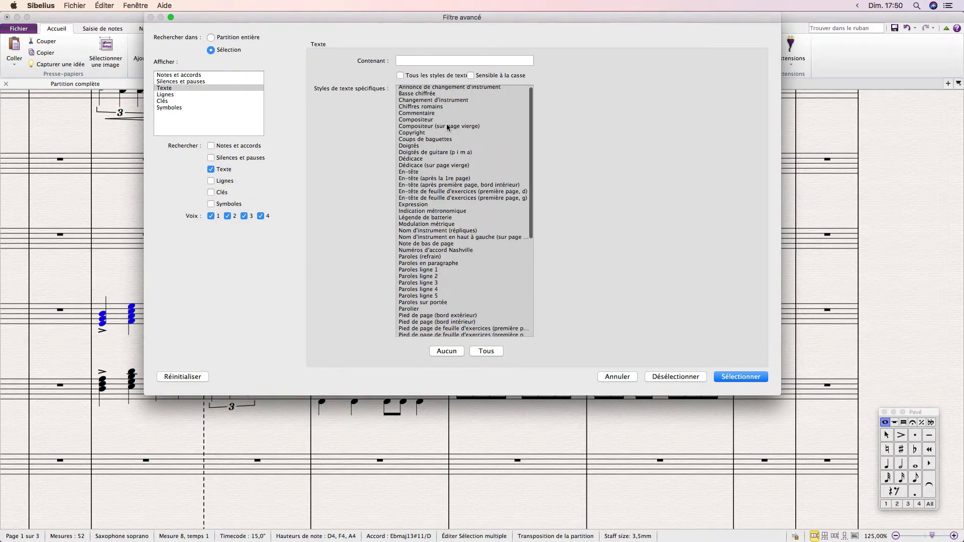
{"action": "scroll", "coordinate": [449, 127], "scroll_direction": "up", "scroll_amount": 5}
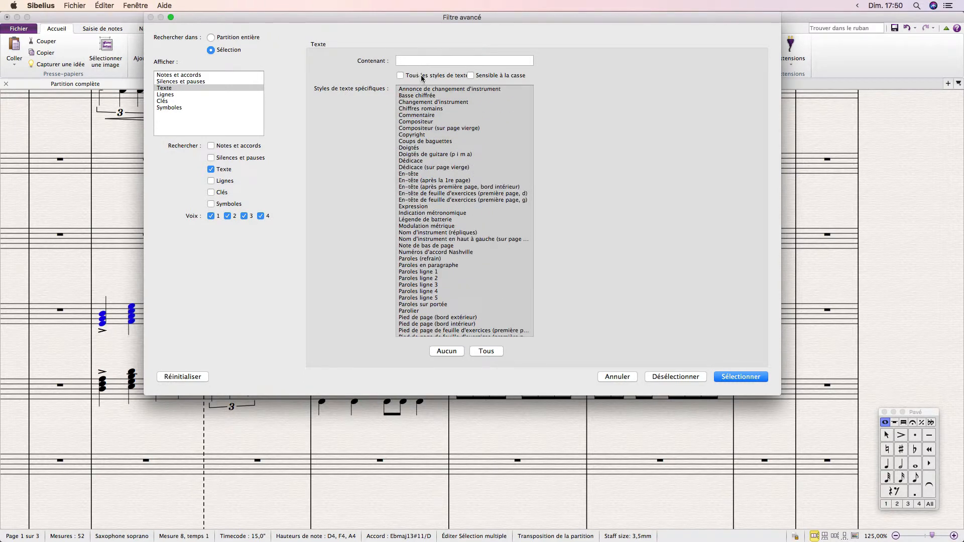
{"action": "scroll", "coordinate": [435, 184], "scroll_direction": "down", "scroll_amount": 8}
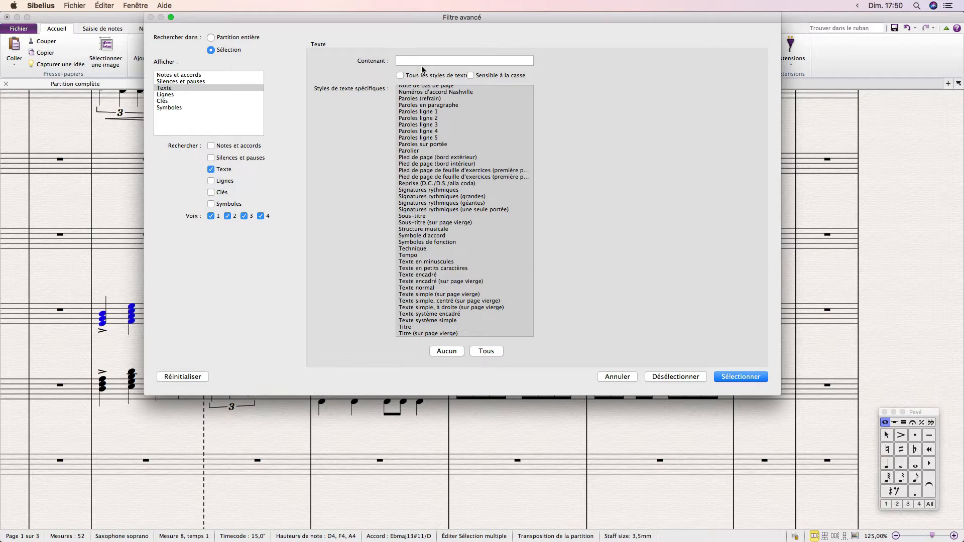
Filter for lines instead of text and review the available staff and system lines
{"action": "left_click", "coordinate": [211, 169]}
{"action": "left_click", "coordinate": [210, 181]}
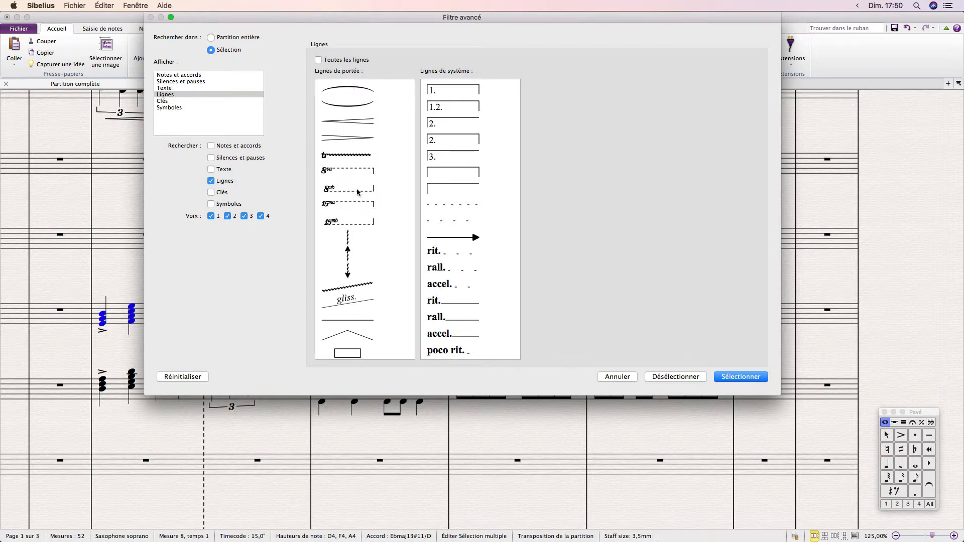
{"action": "scroll", "coordinate": [356, 194], "scroll_direction": "down", "scroll_amount": 5}
{"action": "scroll", "coordinate": [357, 193], "scroll_direction": "down", "scroll_amount": 5}
{"action": "scroll", "coordinate": [448, 209], "scroll_direction": "down", "scroll_amount": 10}
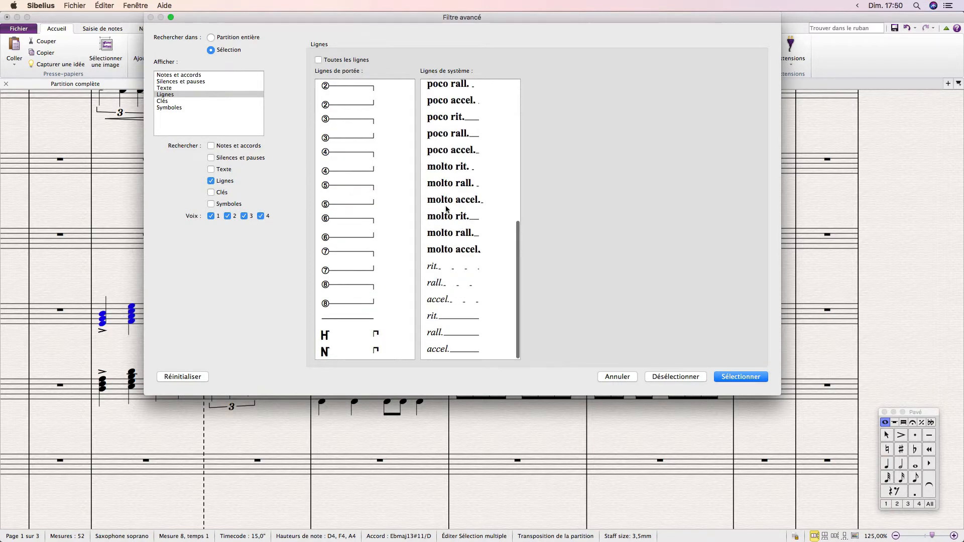
{"action": "scroll", "coordinate": [379, 209], "scroll_direction": "up", "scroll_amount": 10}
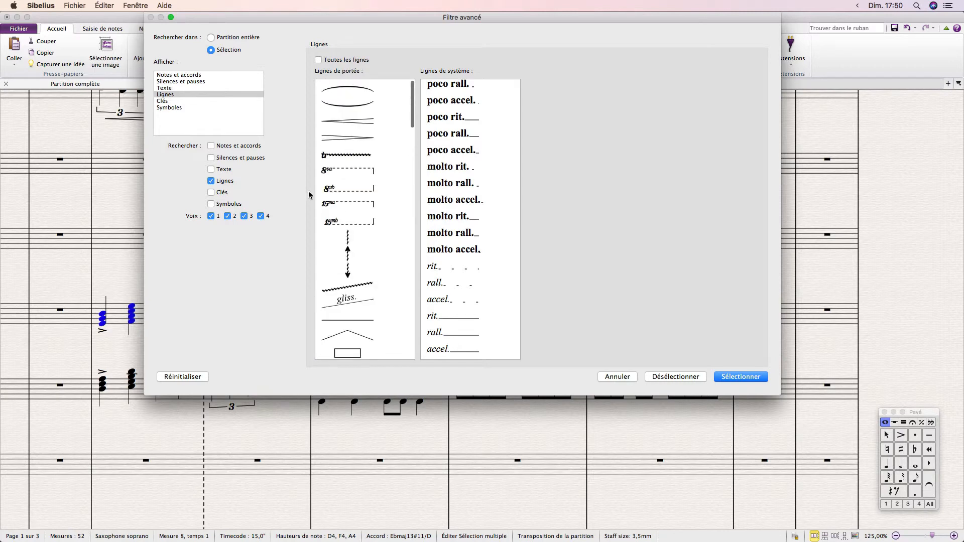
Replace lines with clefs as the only searched object type and review the available clefs
{"action": "left_click", "coordinate": [211, 146]}
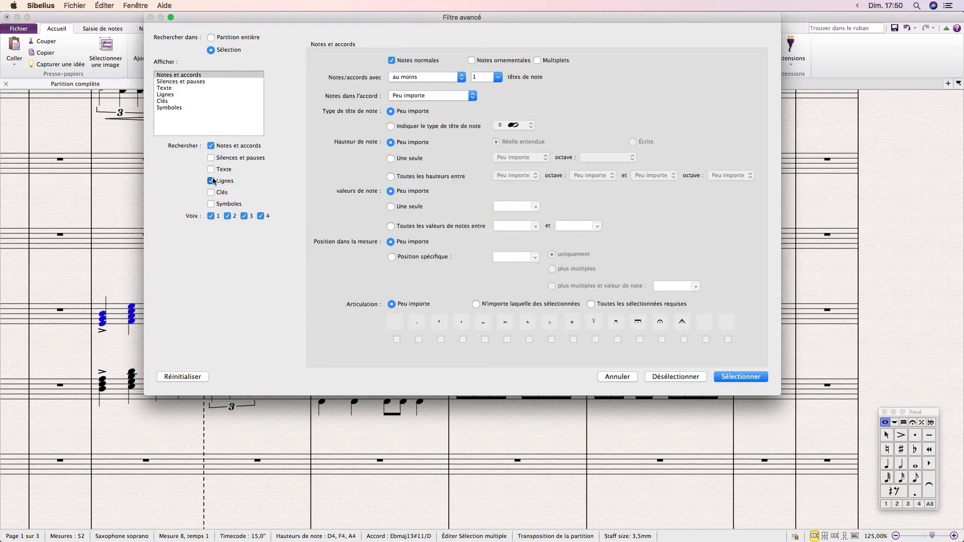
{"action": "left_click", "coordinate": [211, 181]}
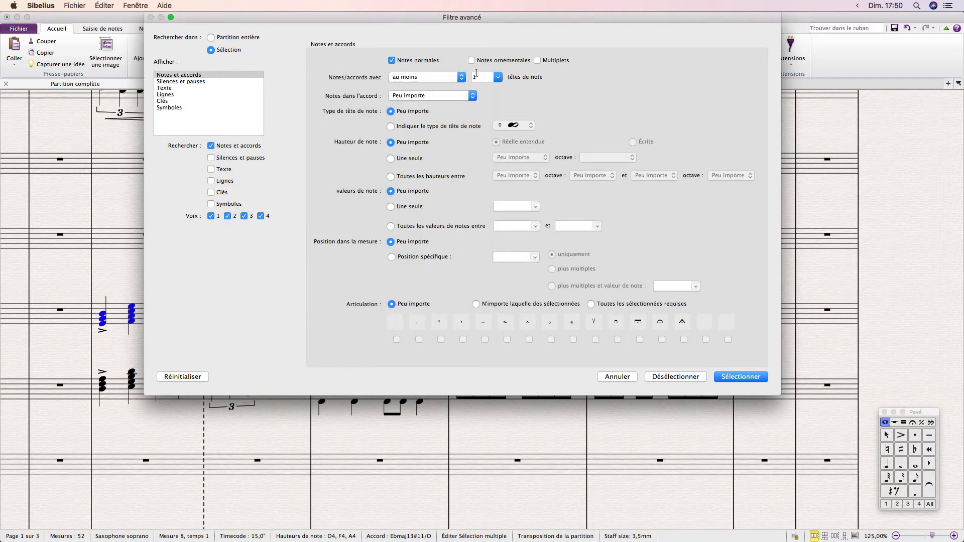
{"action": "left_click", "coordinate": [213, 193]}
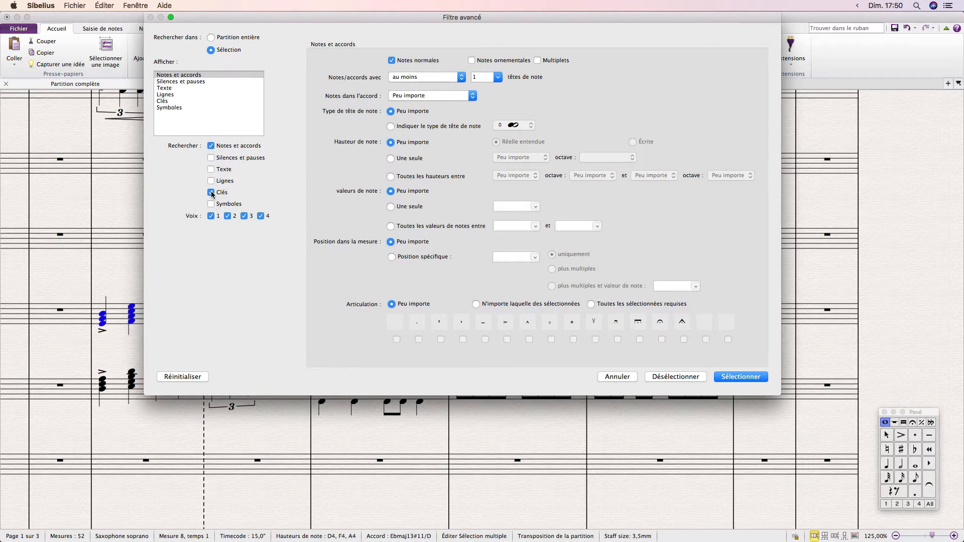
{"action": "left_click", "coordinate": [212, 146]}
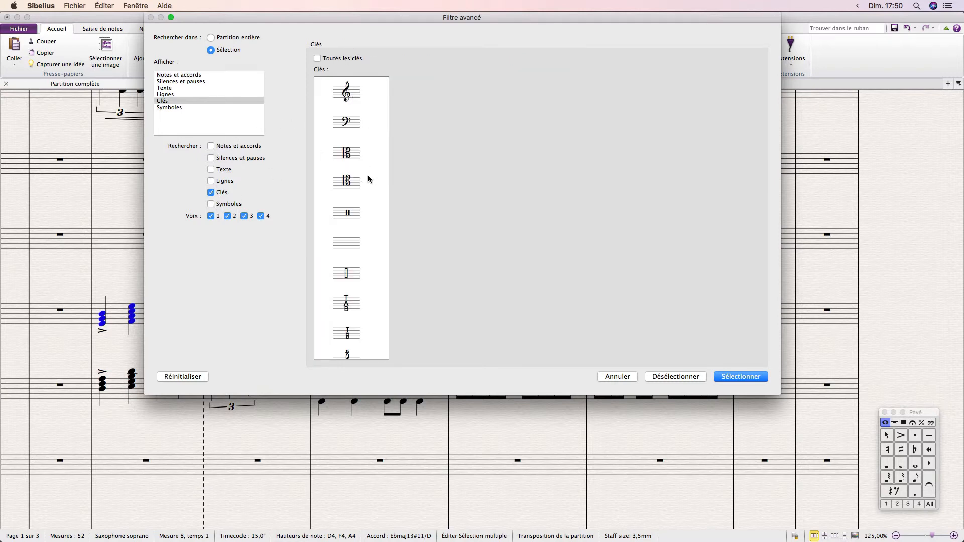
{"action": "scroll", "coordinate": [367, 179], "scroll_direction": "down", "scroll_amount": 10}
{"action": "scroll", "coordinate": [363, 175], "scroll_direction": "up", "scroll_amount": 10}
Filter for symbols instead of clefs and review the symbol table through to the user-defined row
{"action": "left_click", "coordinate": [211, 204]}
{"action": "left_click", "coordinate": [211, 192]}
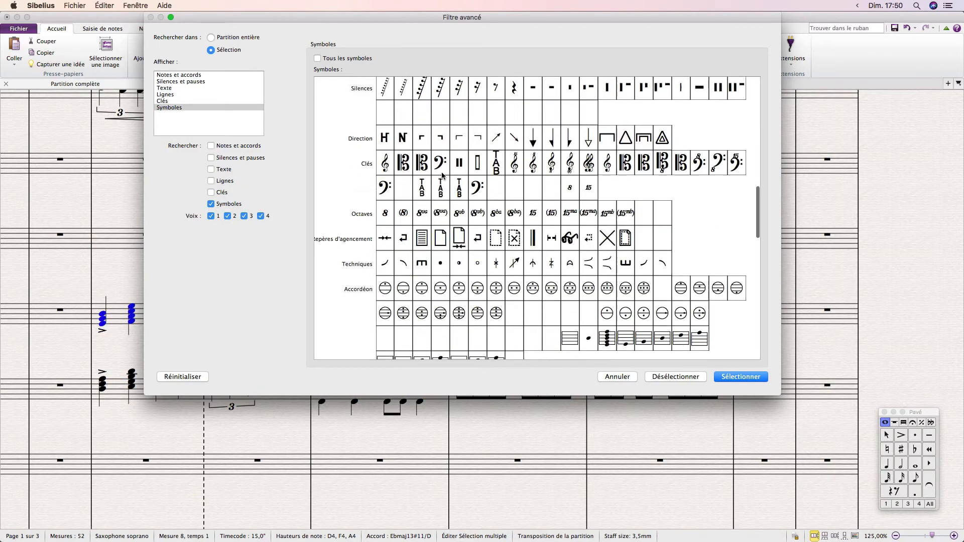
{"action": "scroll", "coordinate": [442, 175], "scroll_direction": "down", "scroll_amount": 15}
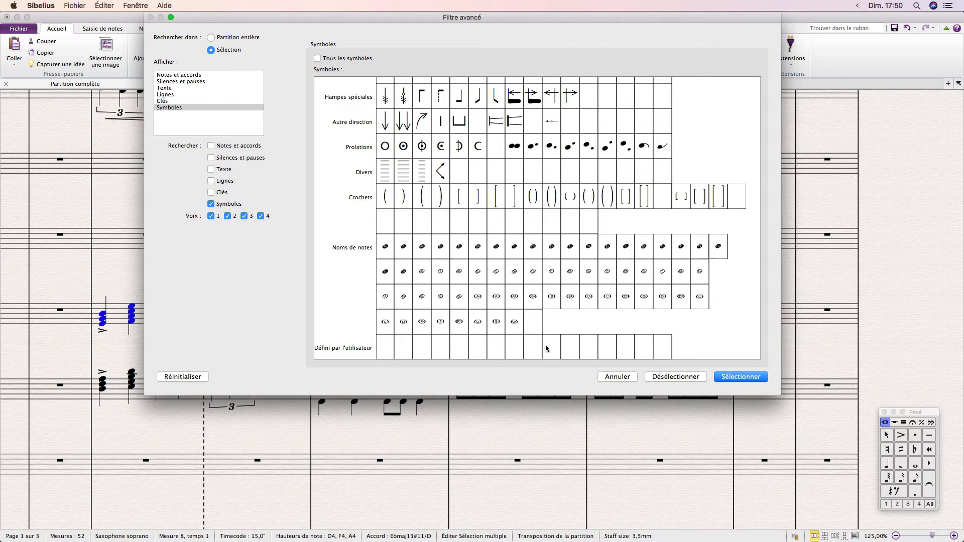